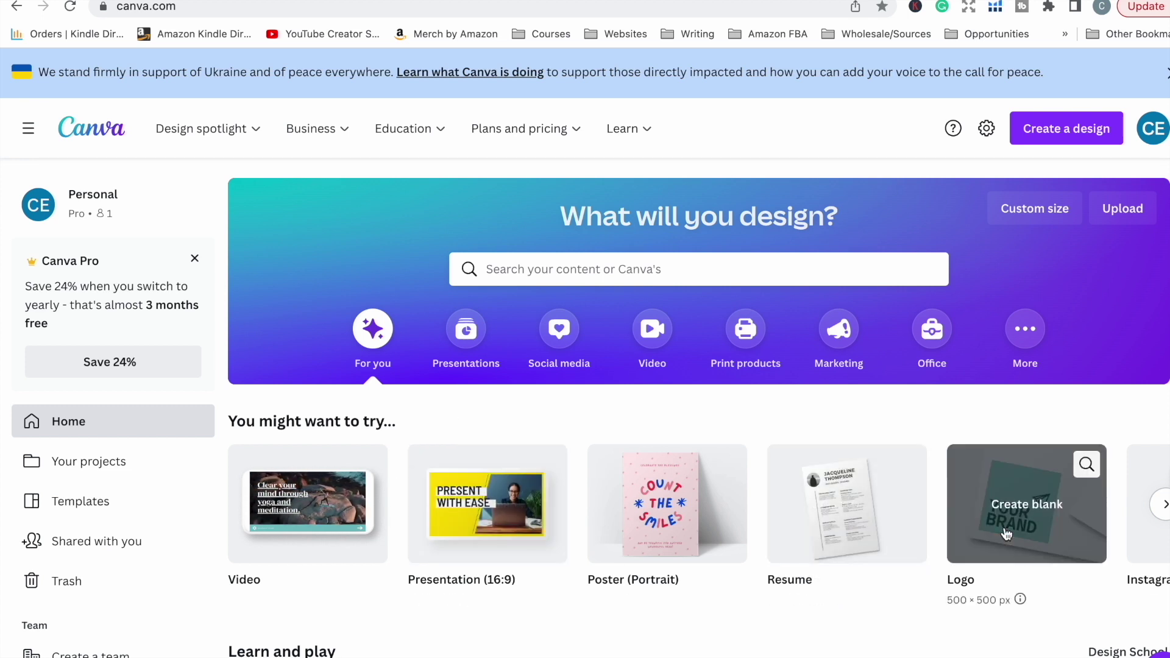
Create a new custom-size blank design 6 inches wide by 9 inches tall
left_click(1164, 506)
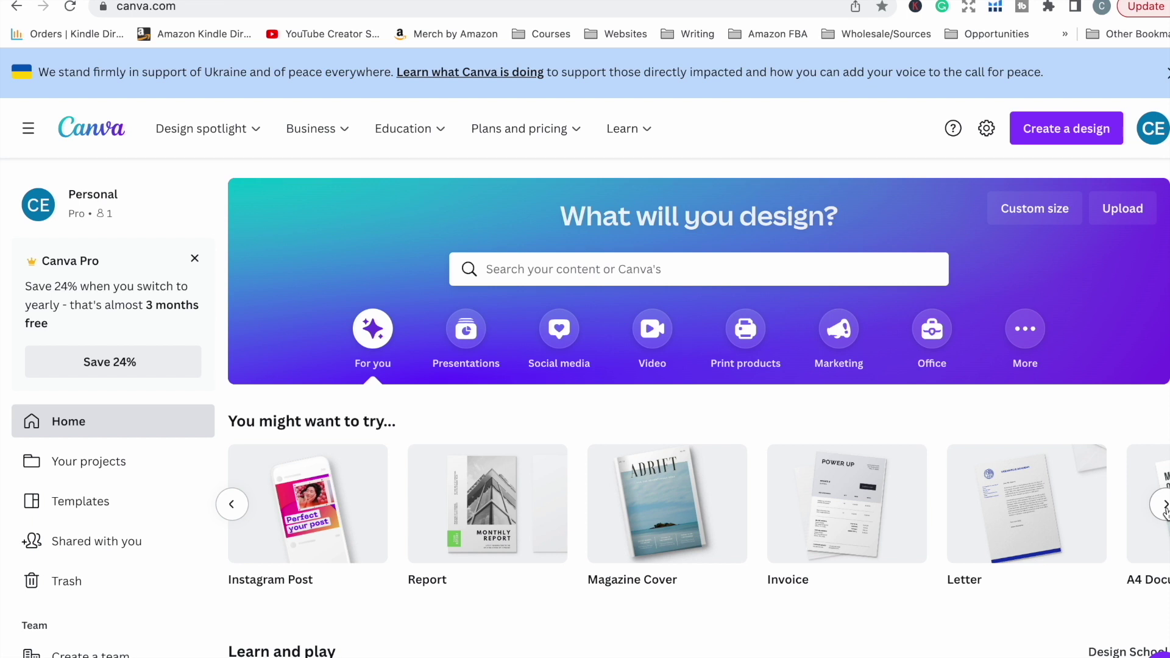
left_click(1081, 139)
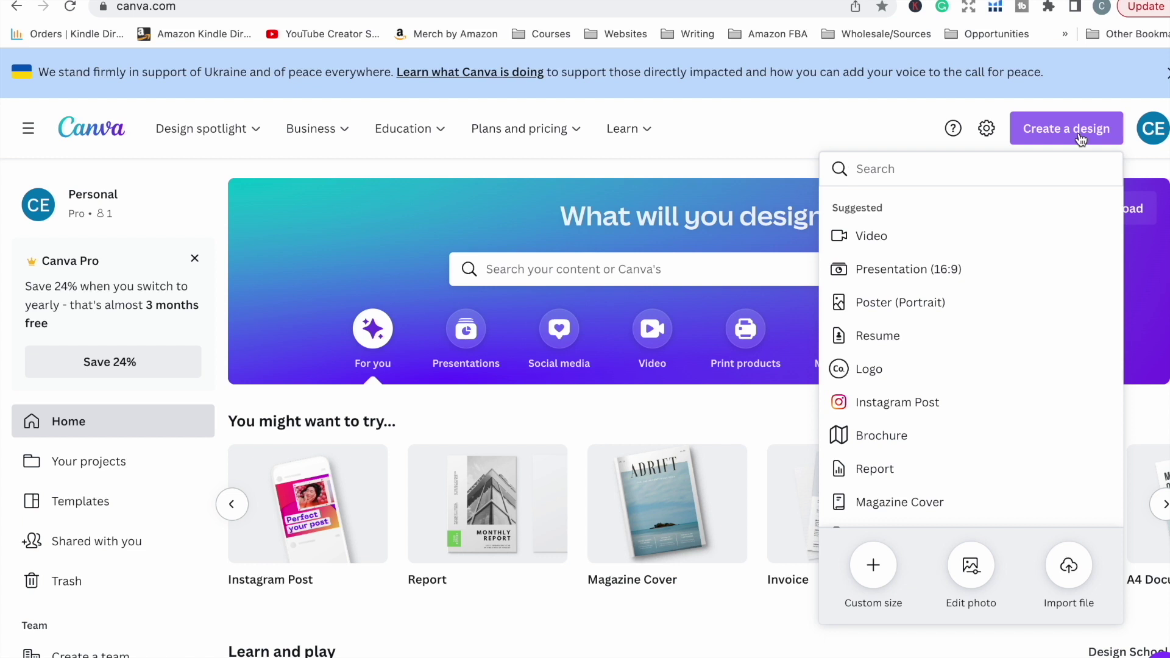
left_click(867, 560)
type("6")
key("Tab")
type("9")
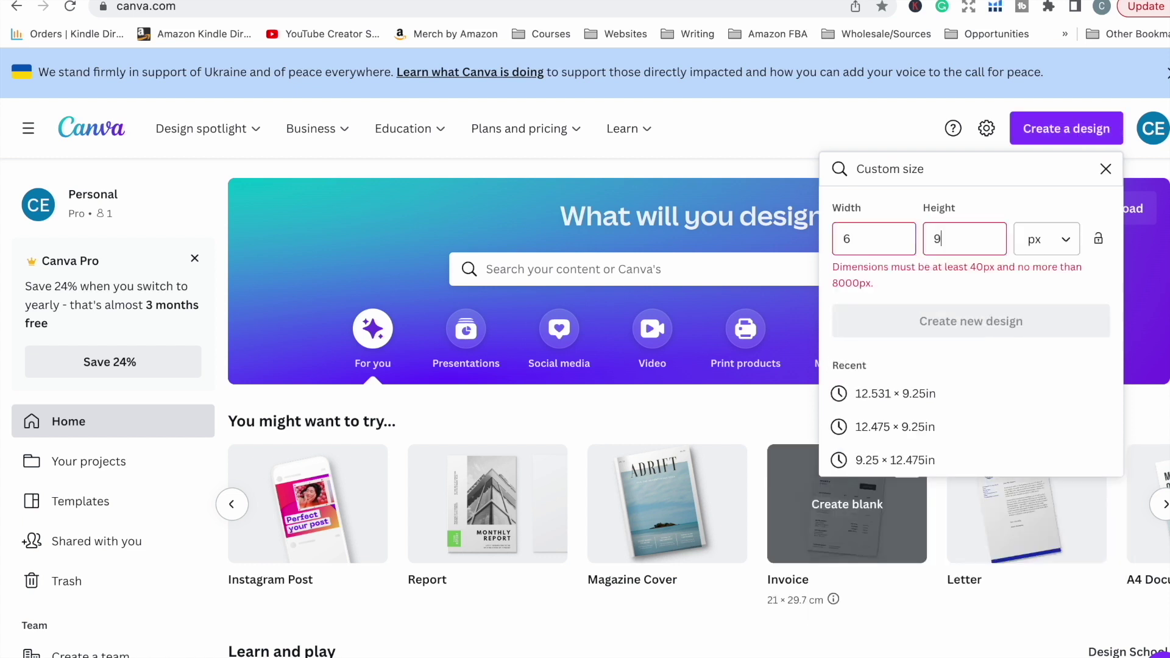
left_click(1046, 239)
left_click(1035, 316)
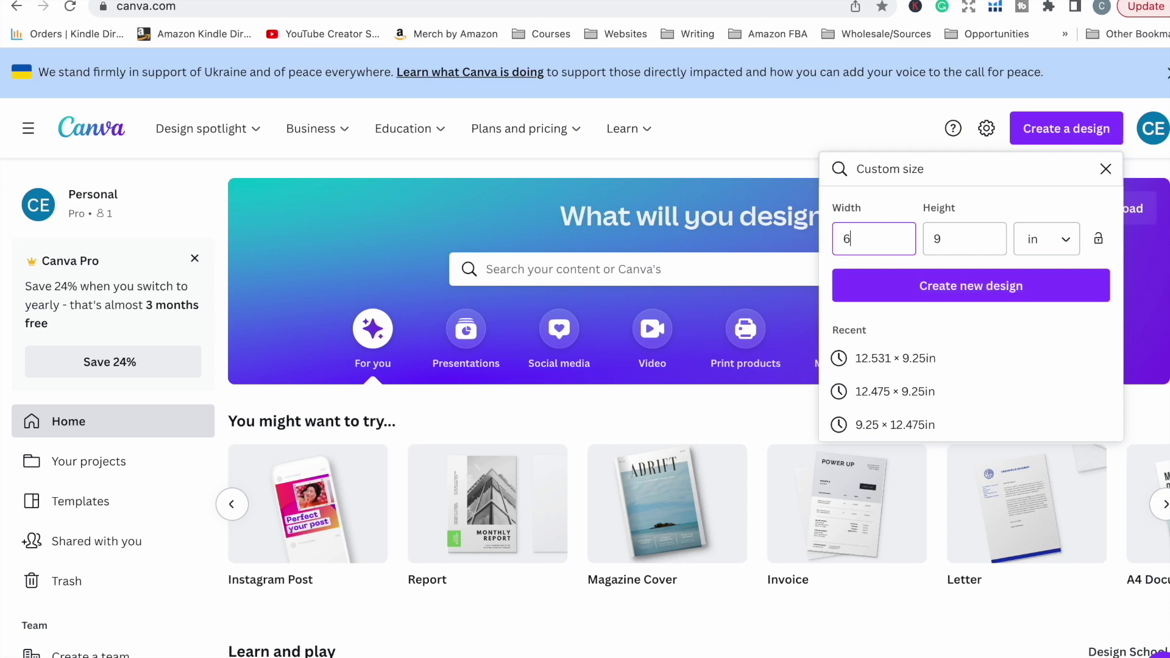
left_click(1010, 289)
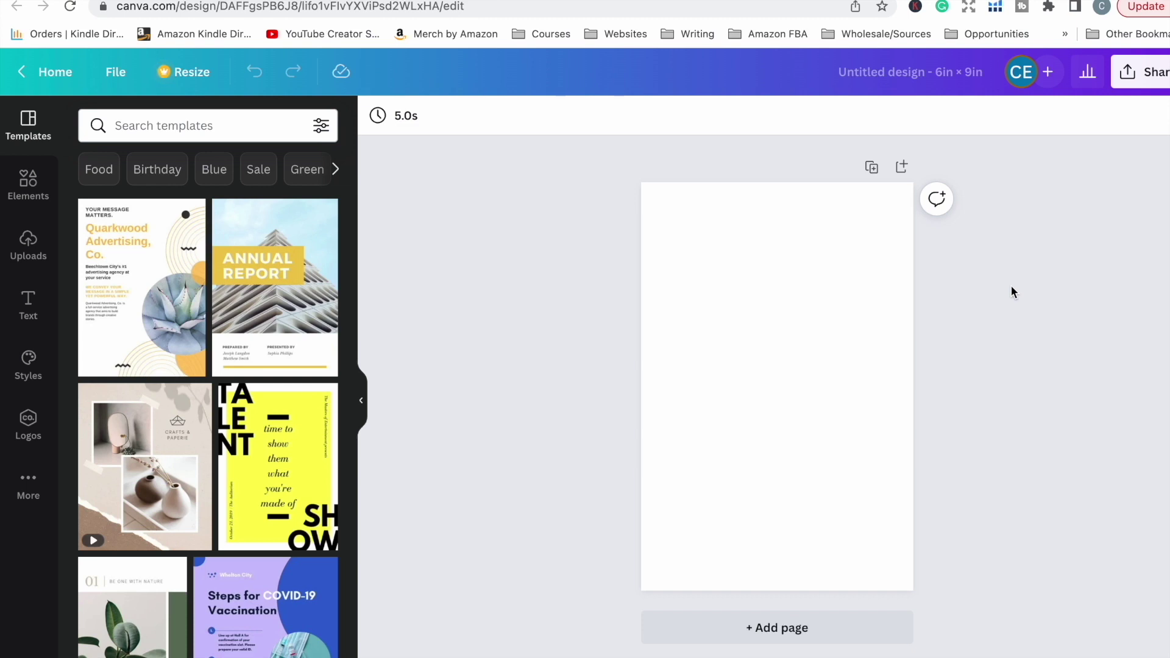
Browse the Elements panel and search for 'flower' graphics
left_click(37, 193)
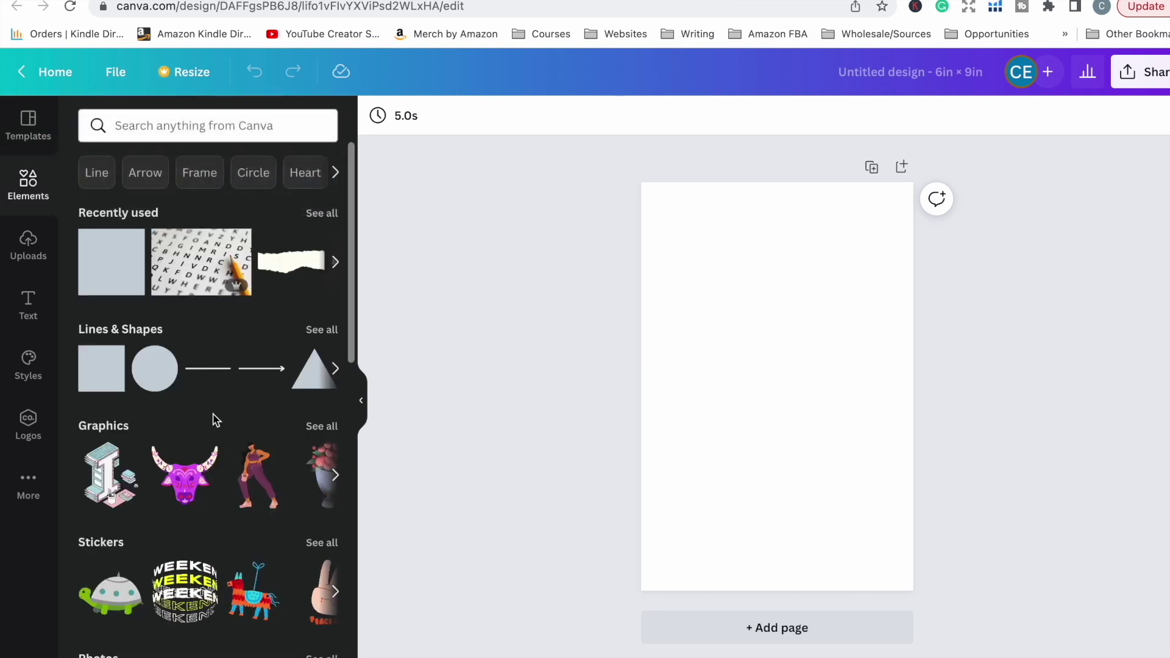
scroll(308, 439, "down", 5)
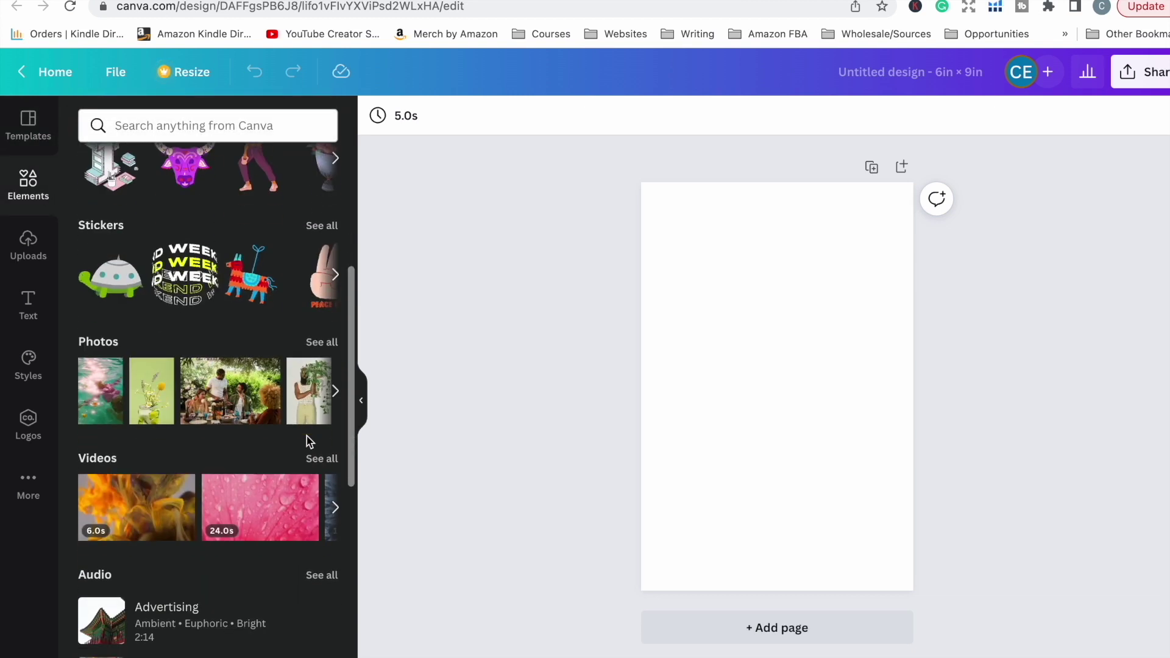
scroll(309, 439, "up", 5)
left_click(269, 126)
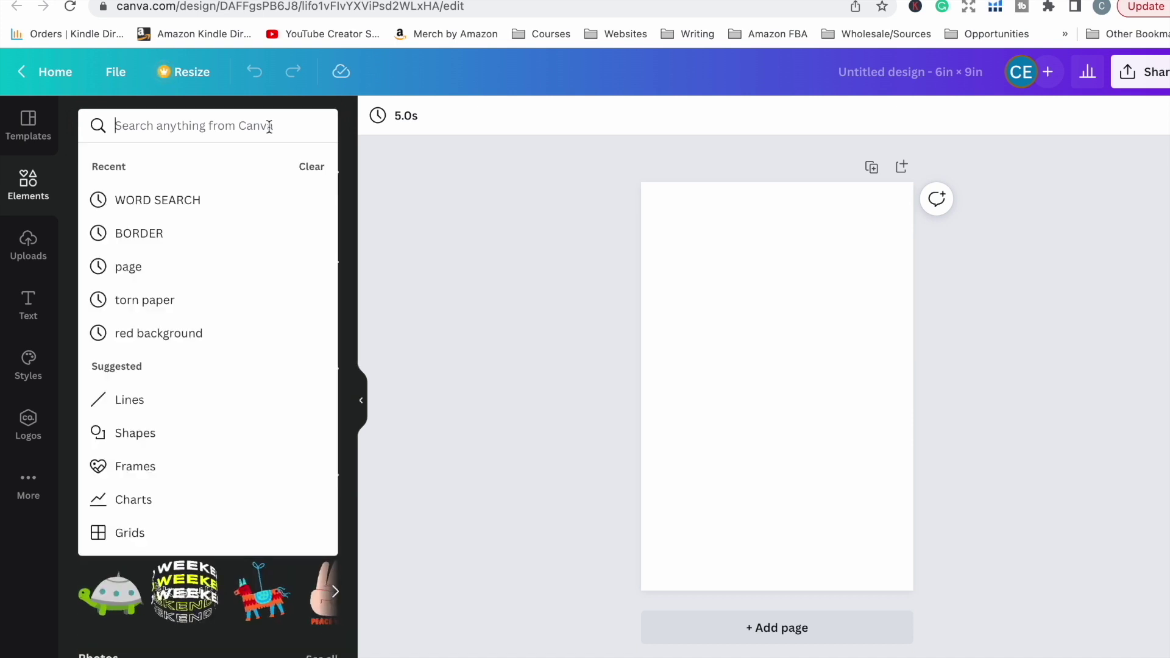
type("flower")
key("Return")
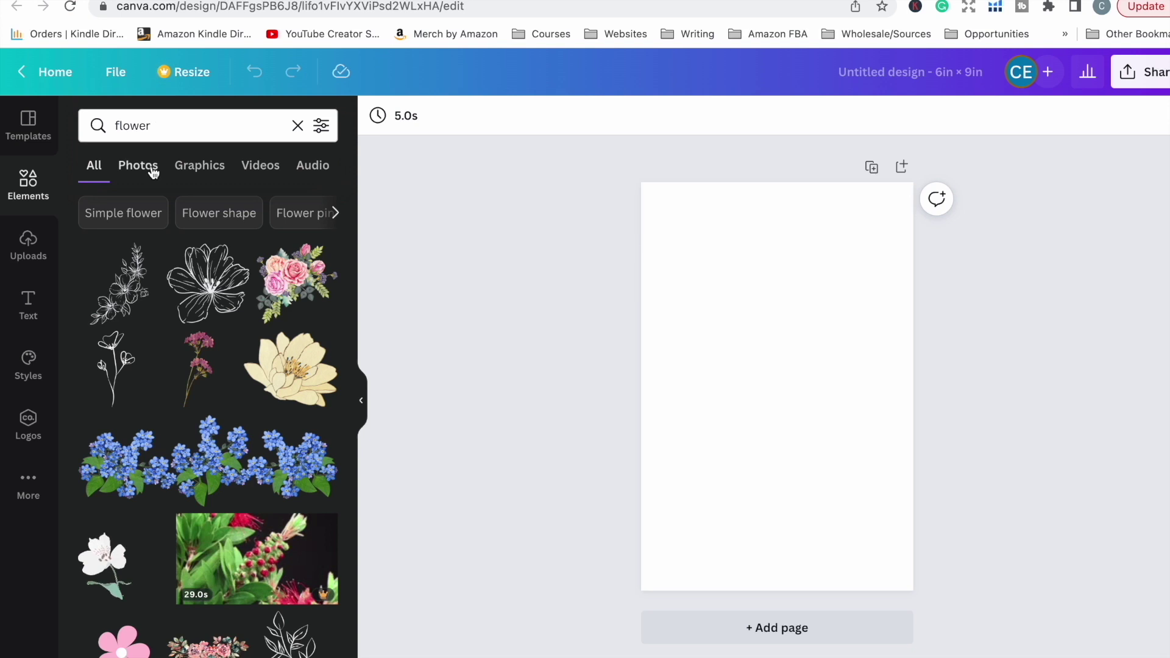
Scroll through the flower results, then bring up the heading and font-combination text options
scroll(188, 395, "down", 3)
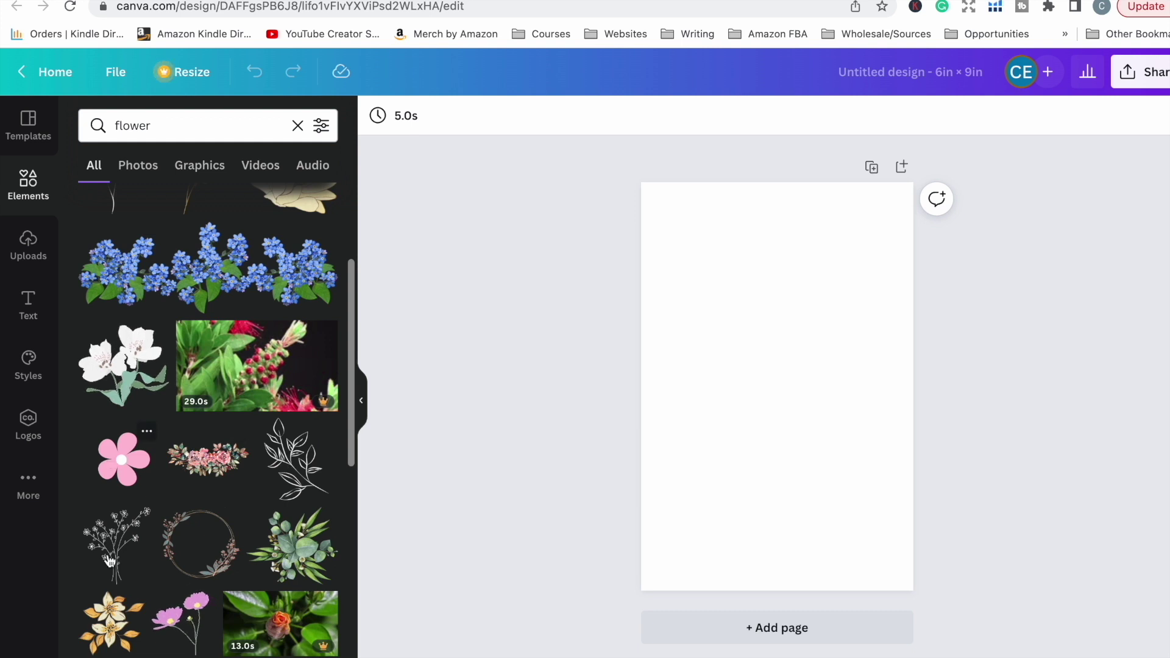
scroll(110, 559, "down", 2)
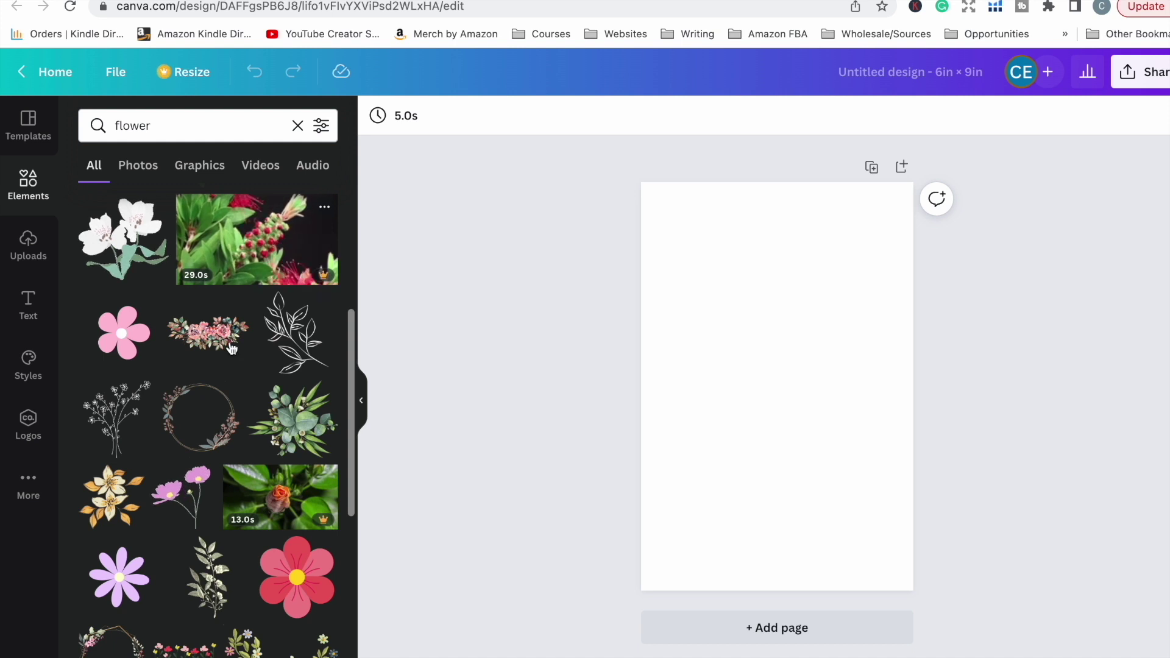
scroll(213, 386, "down", 5)
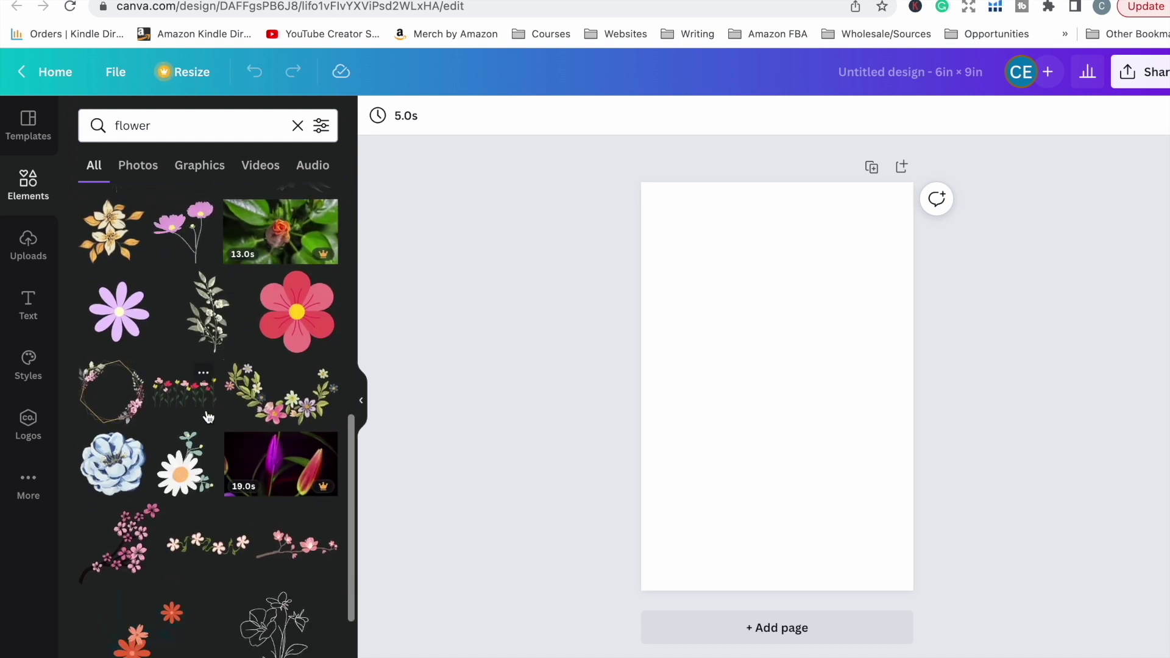
scroll(216, 579, "down", 3)
left_click(30, 305)
scroll(172, 389, "down", 1)
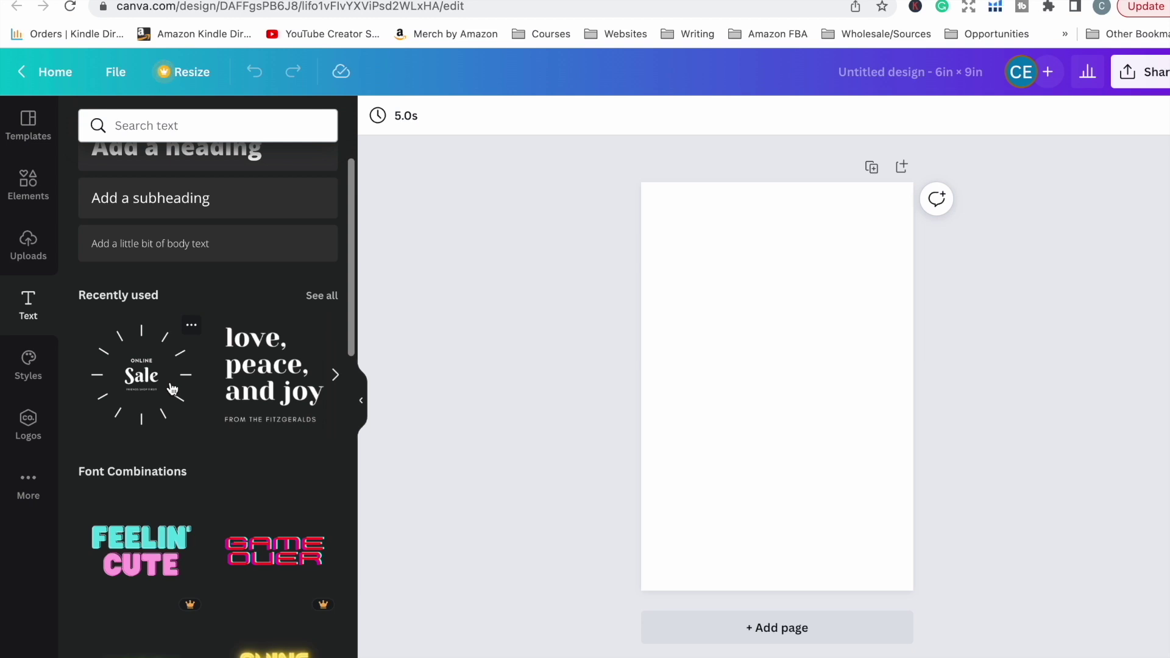
Look at the circle shape, then scroll through the full Lines & Shapes collection
scroll(268, 404, "down", 4)
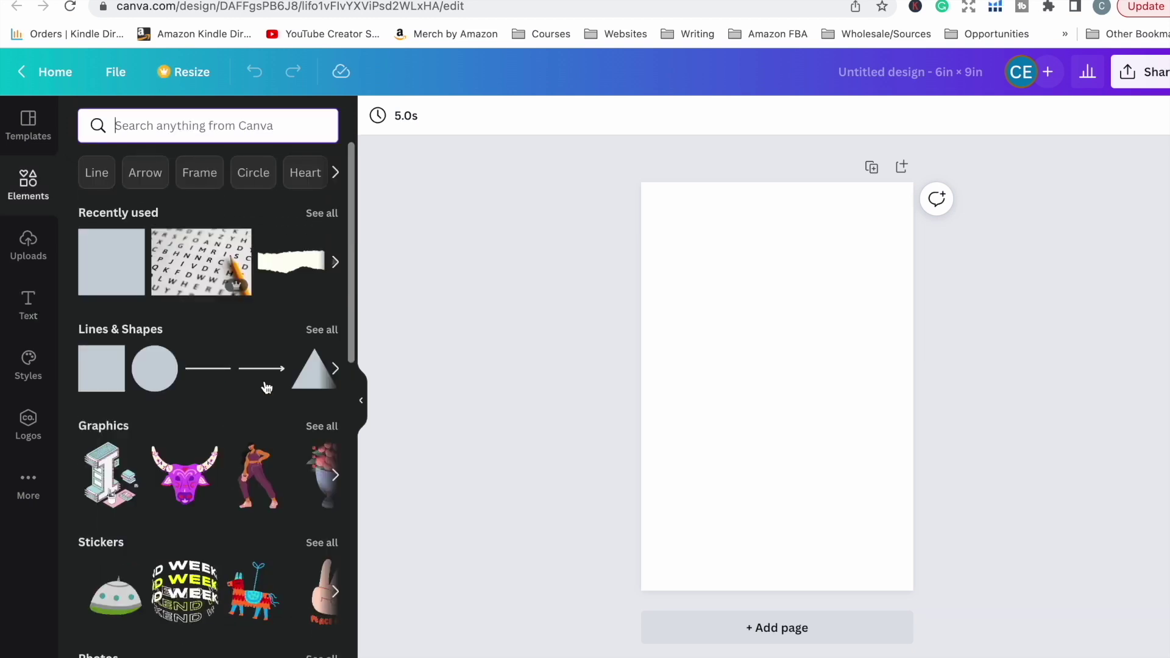
scroll(330, 385, "down", 1)
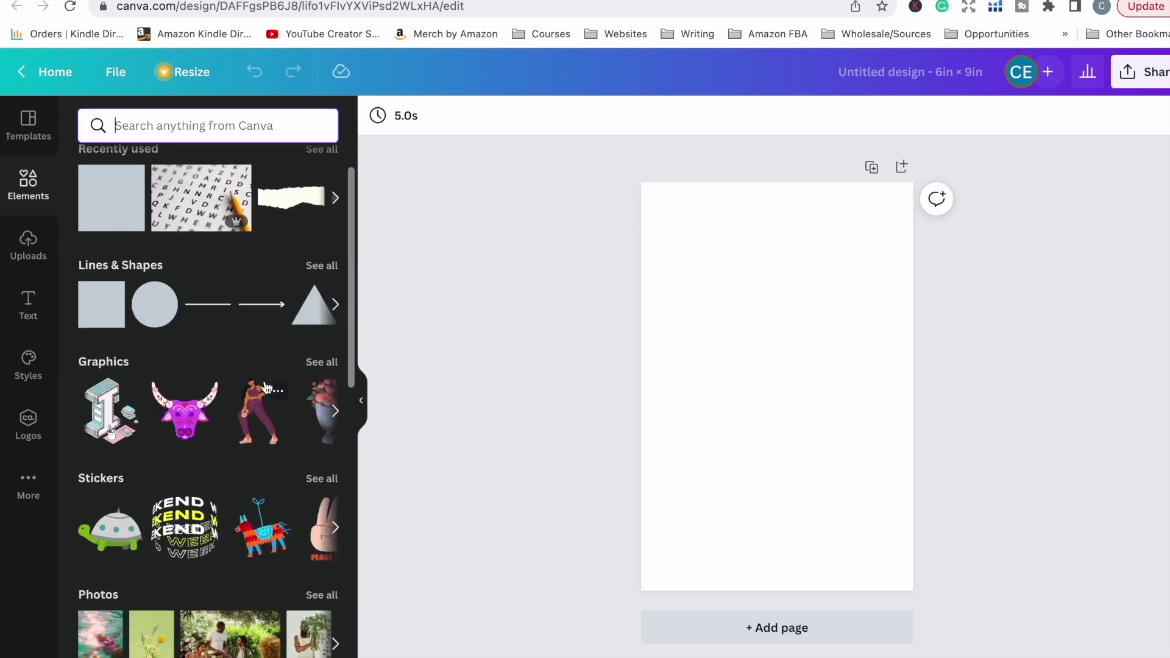
scroll(266, 387, "down", 3)
scroll(266, 388, "down", 2)
scroll(295, 384, "up", 6)
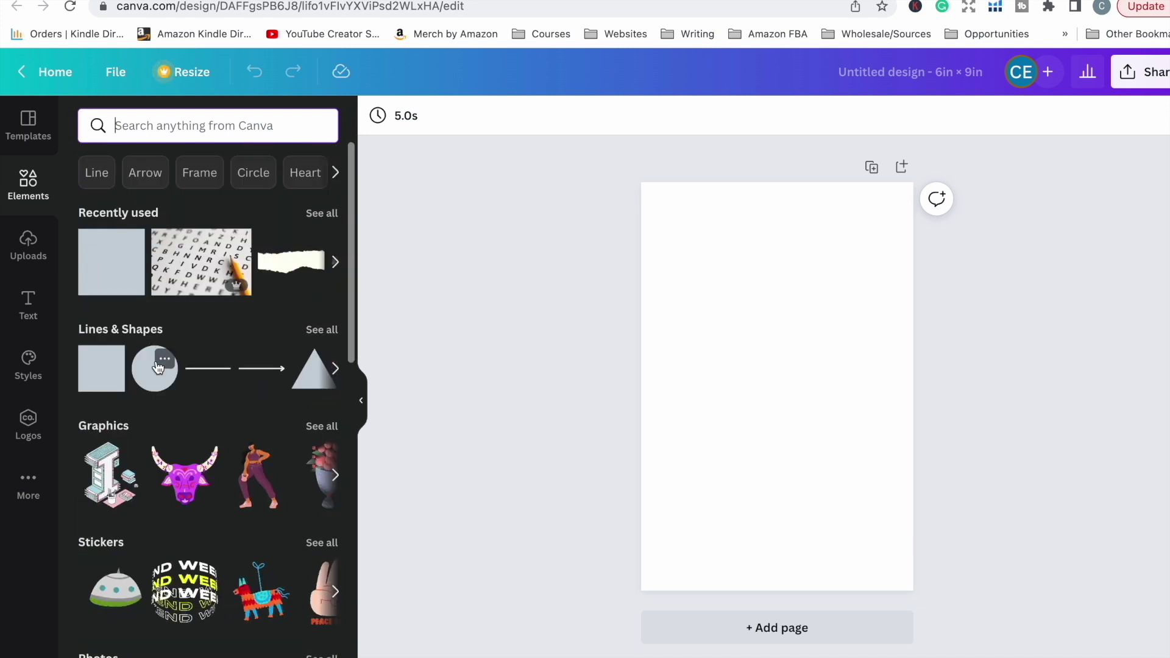
left_click(160, 362)
left_click(321, 330)
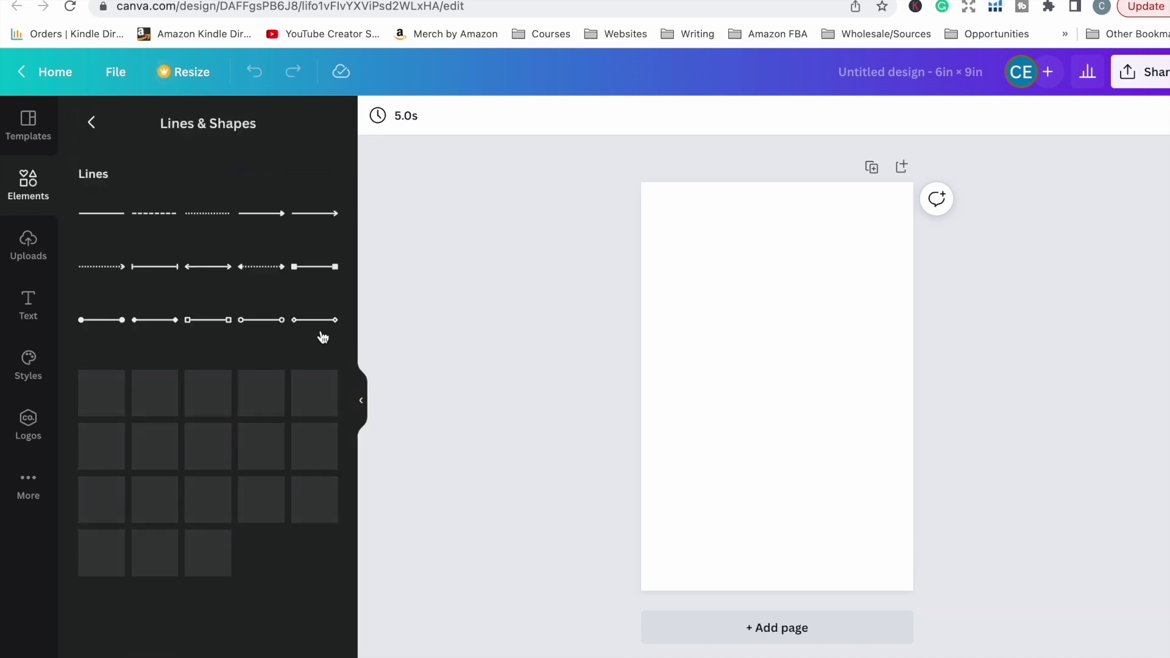
scroll(204, 435, "down", 10)
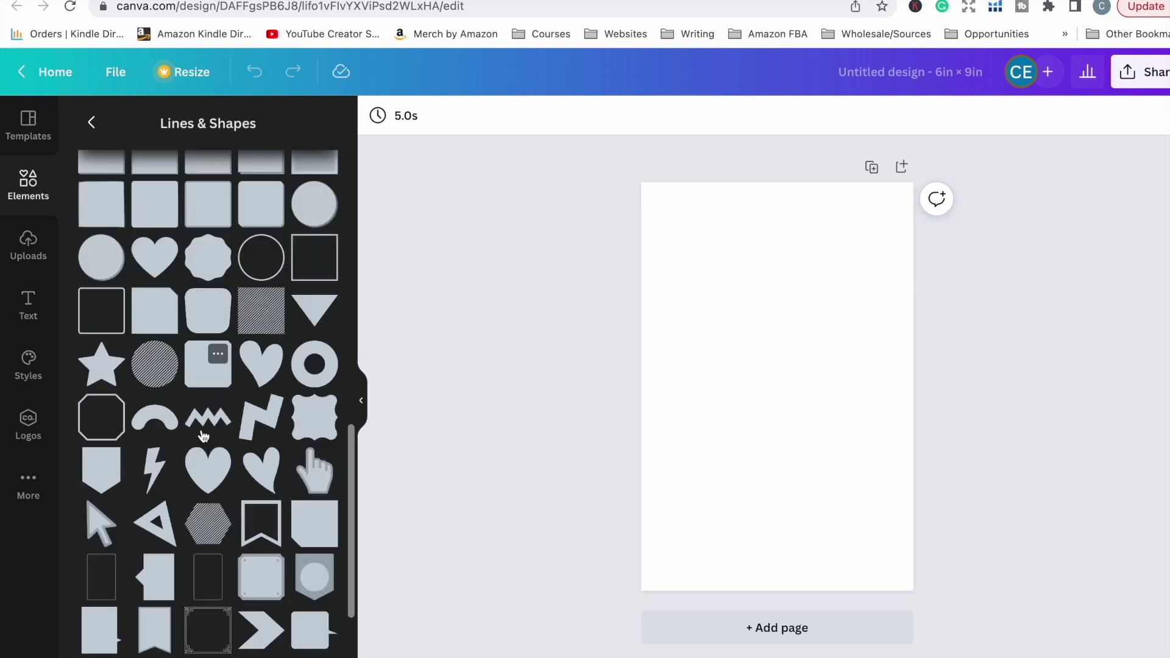
scroll(204, 435, "up", 10)
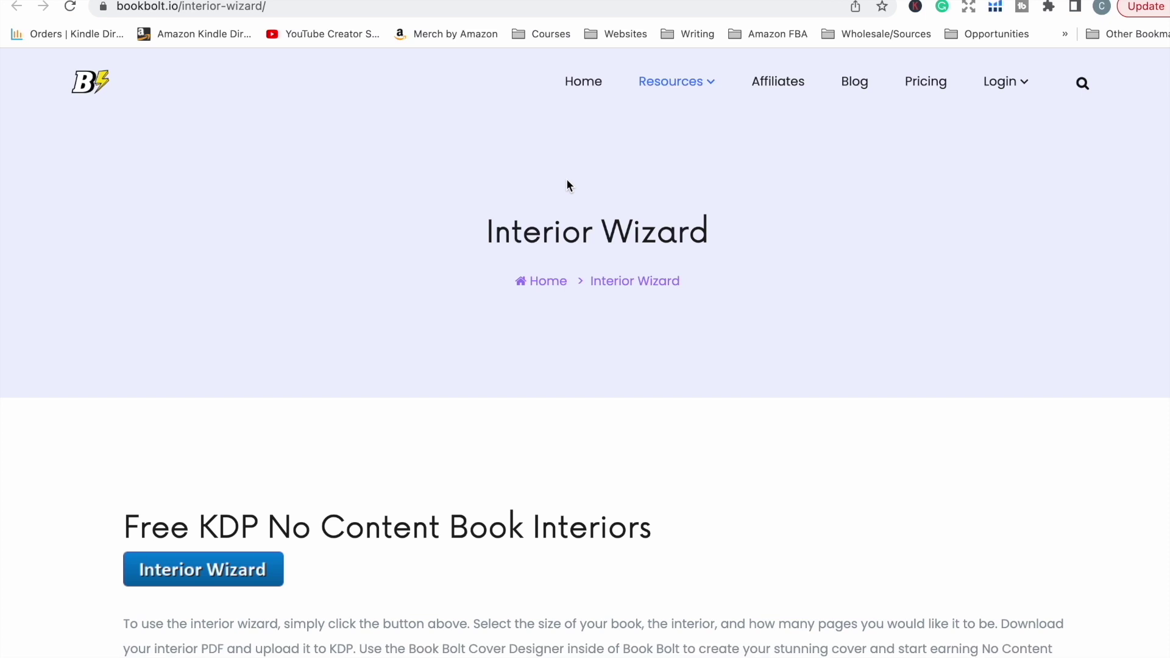
Scroll down the Interior Wizard page and launch the Interior Generator
scroll(605, 532, "down", 3)
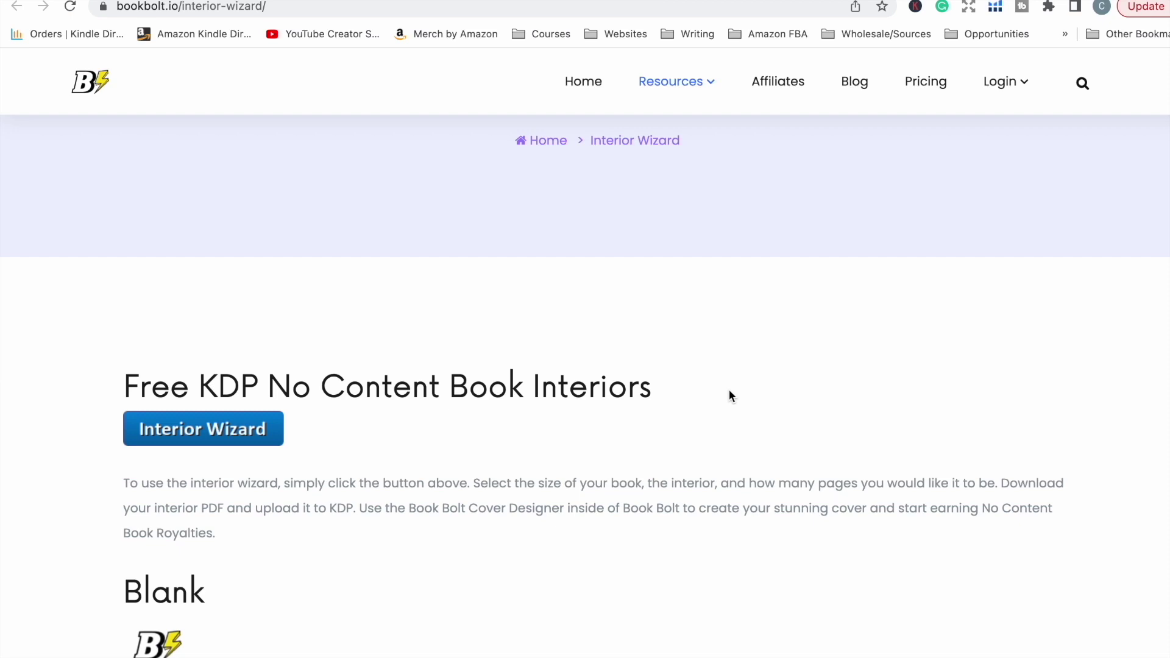
left_click(213, 434)
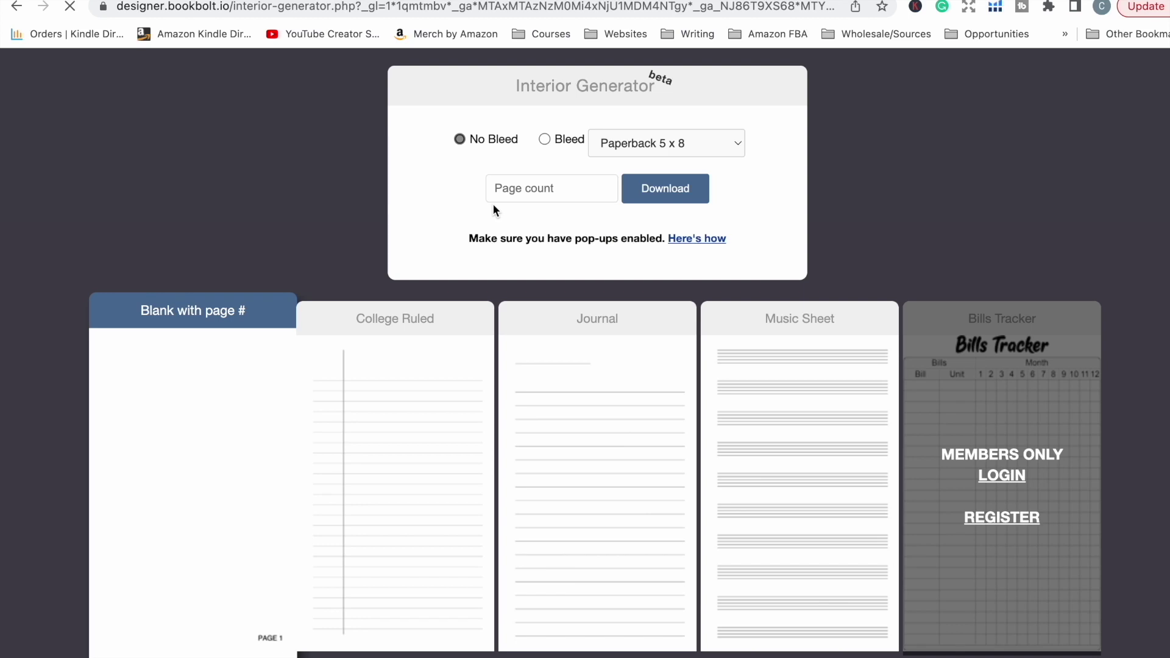
Set the book size to Paperback 6 x 9 and the page count to 120
left_click(637, 149)
left_click(646, 221)
left_click(588, 188)
type("120")
Scroll through the grid of interior templates
scroll(118, 452, "down", 3)
scroll(121, 451, "up", 2)
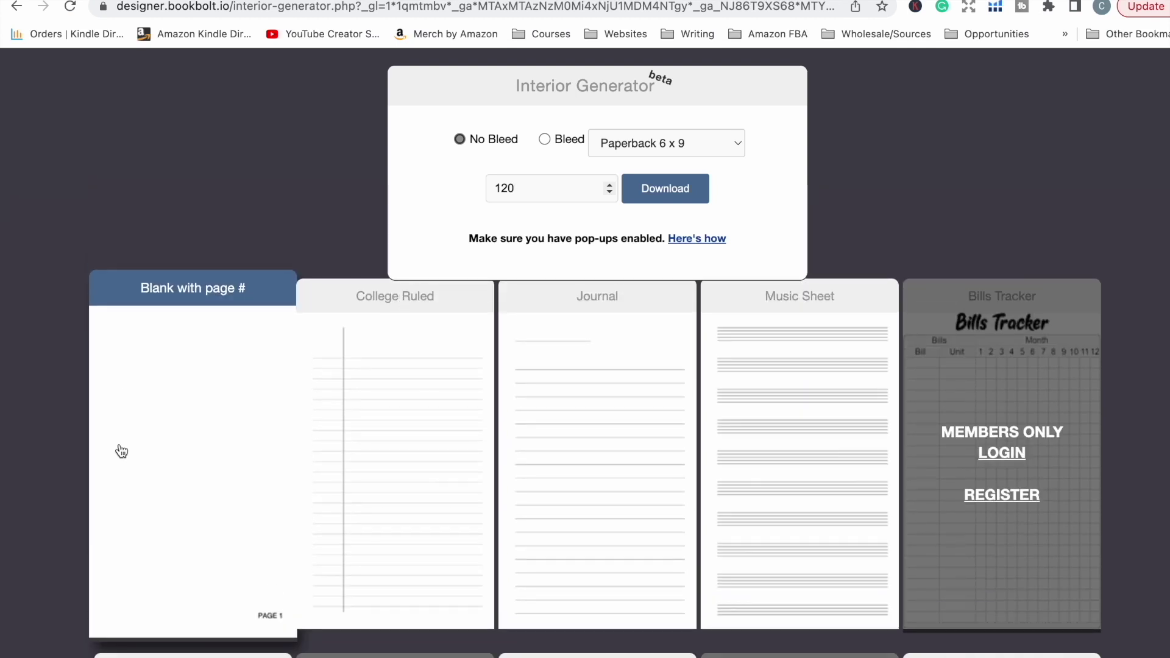
scroll(356, 494, "down", 2)
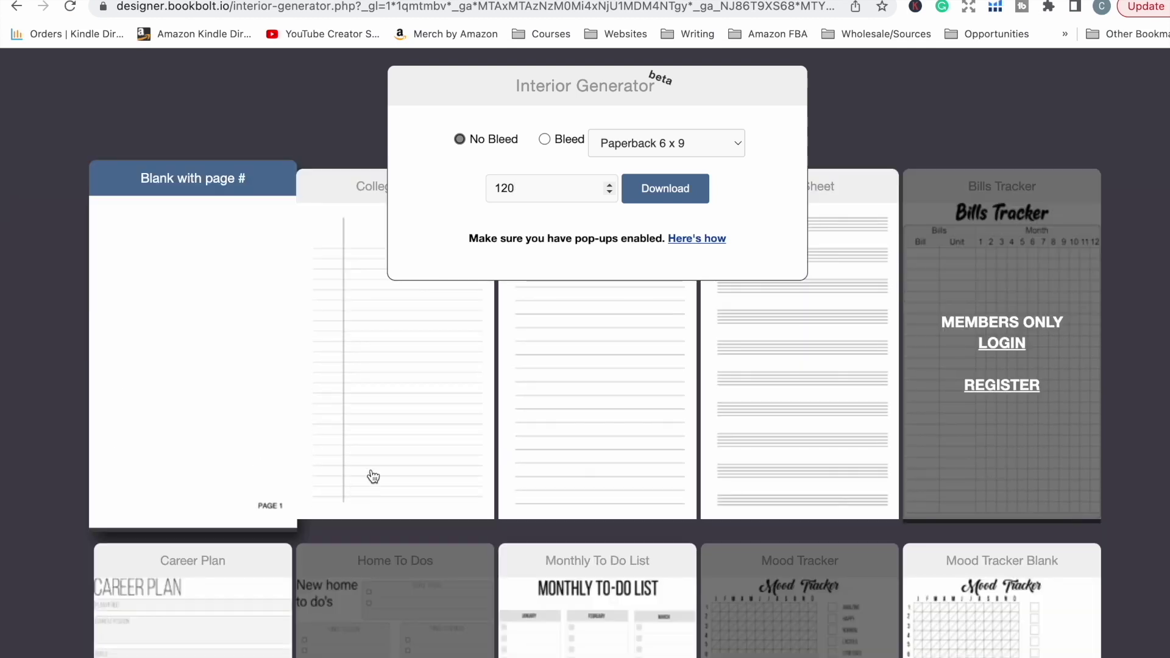
scroll(740, 541, "down", 2)
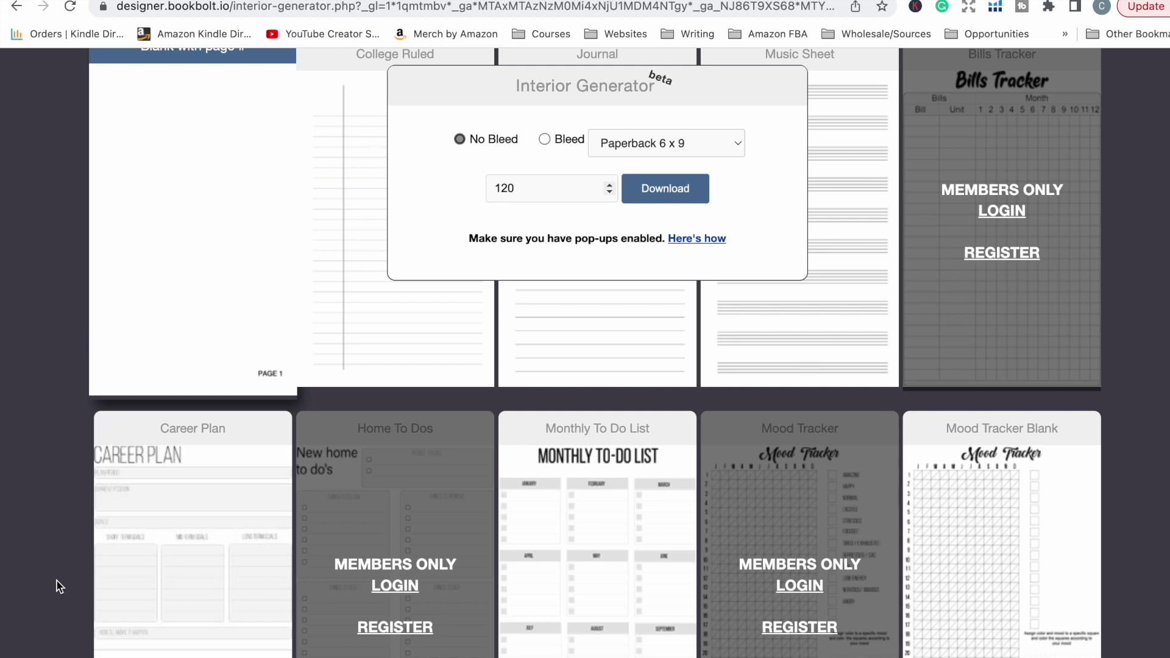
scroll(58, 586, "up", 2)
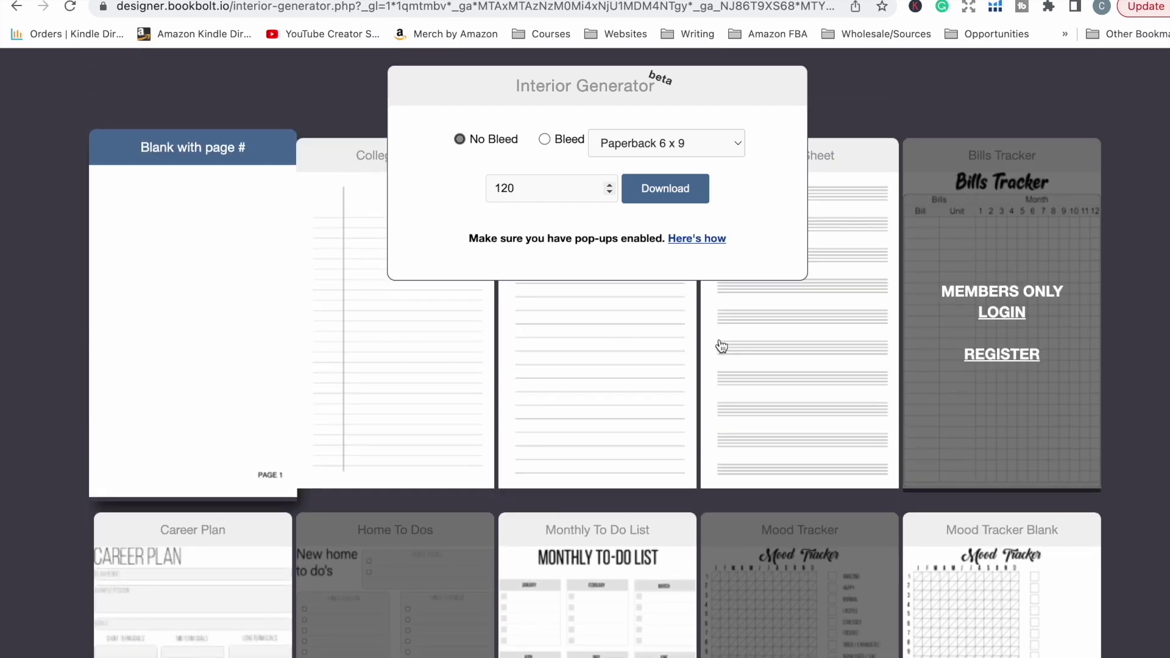
scroll(722, 346, "down", 10)
scroll(722, 492, "down", 18)
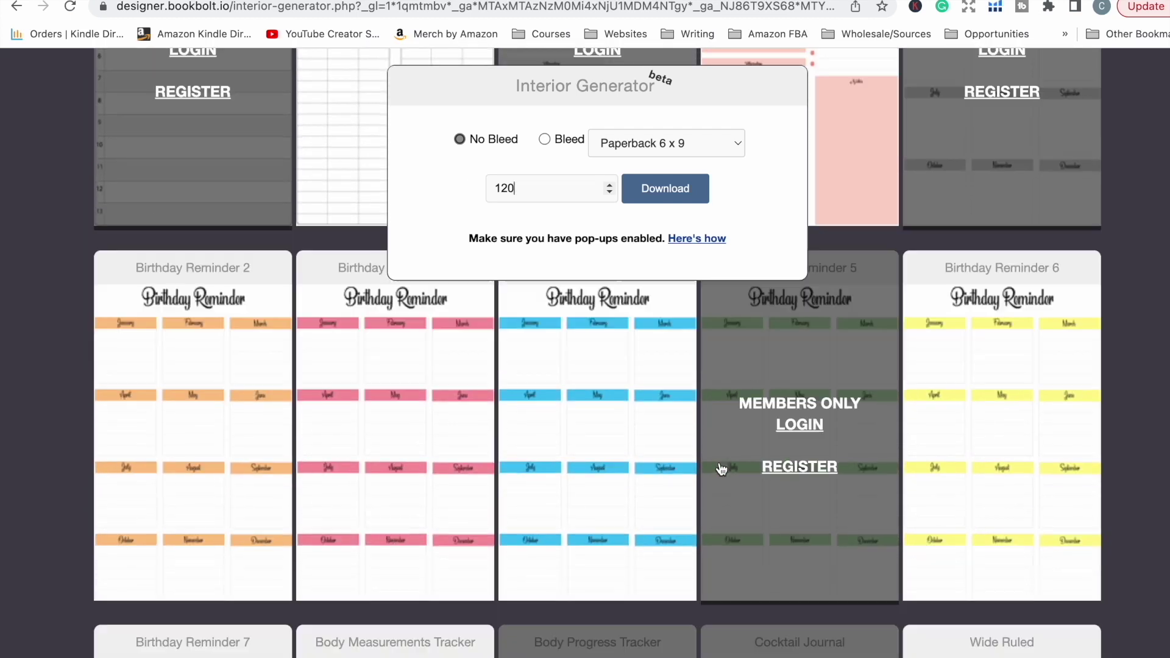
scroll(721, 470, "down", 8)
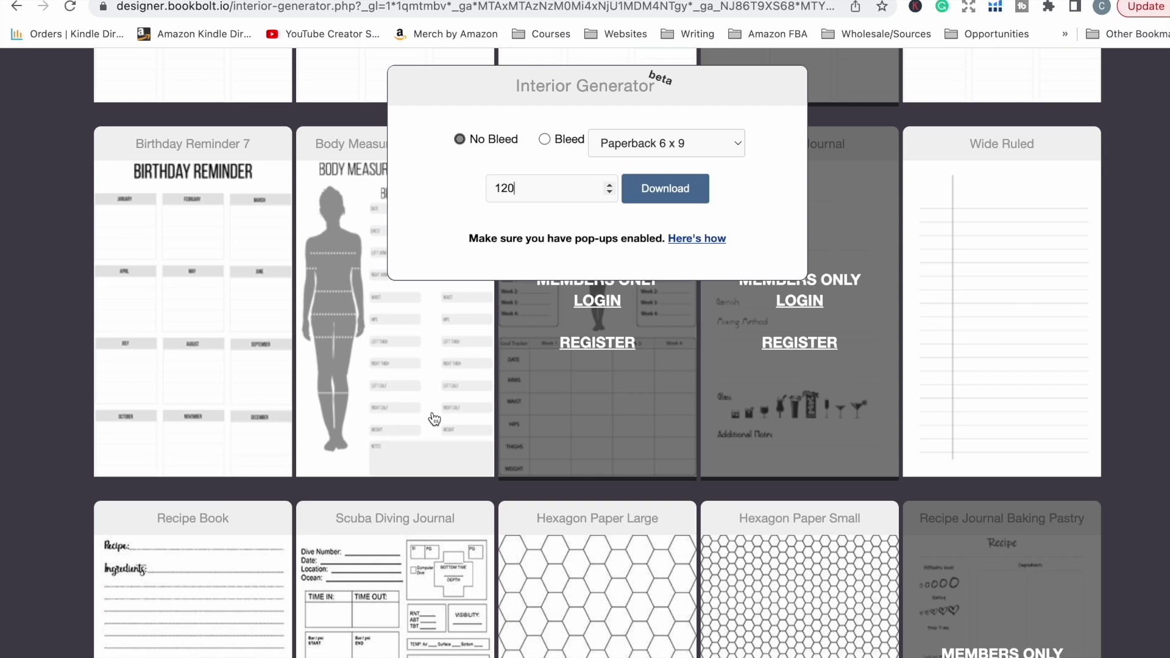
scroll(434, 419, "down", 10)
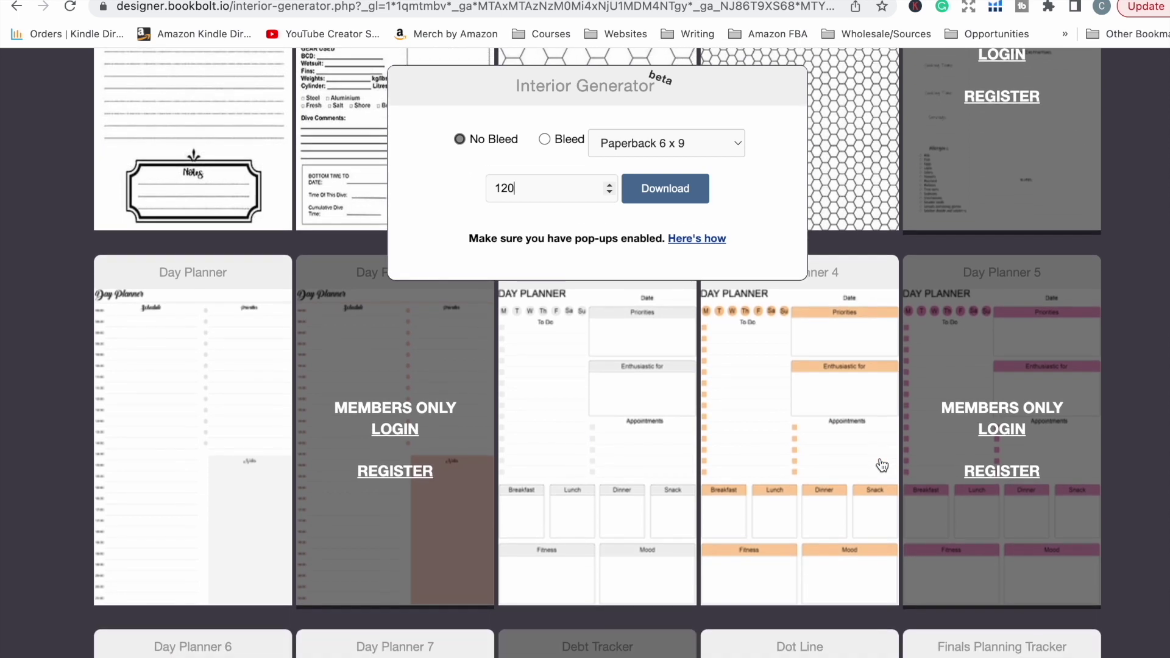
scroll(882, 465, "down", 3)
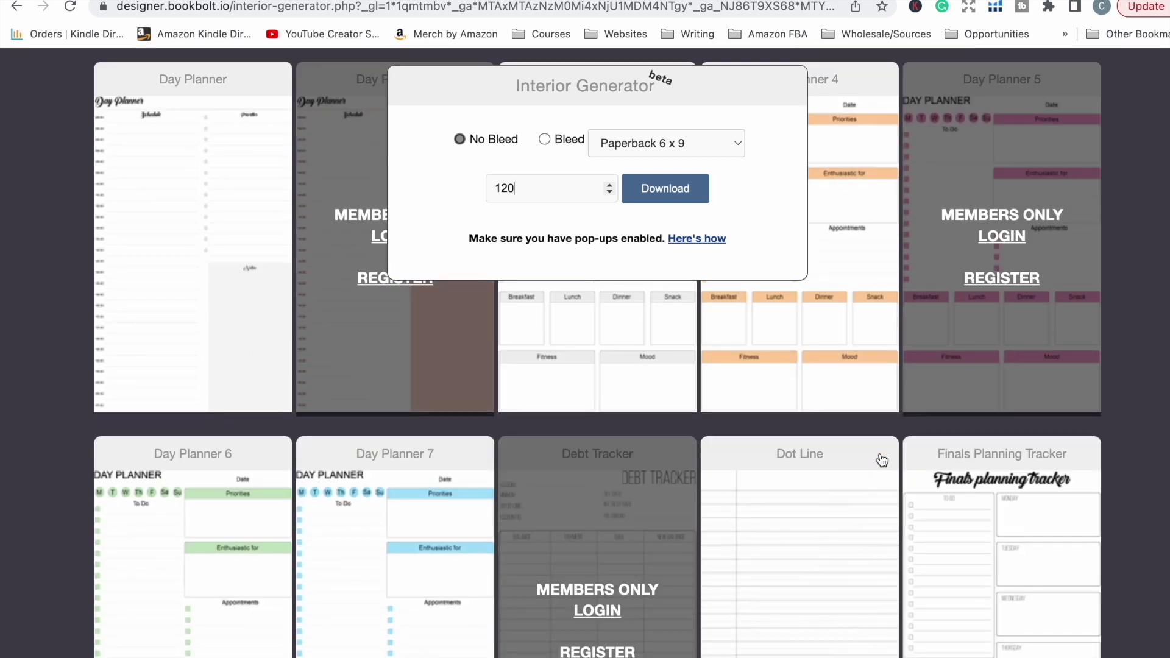
scroll(882, 460, "down", 8)
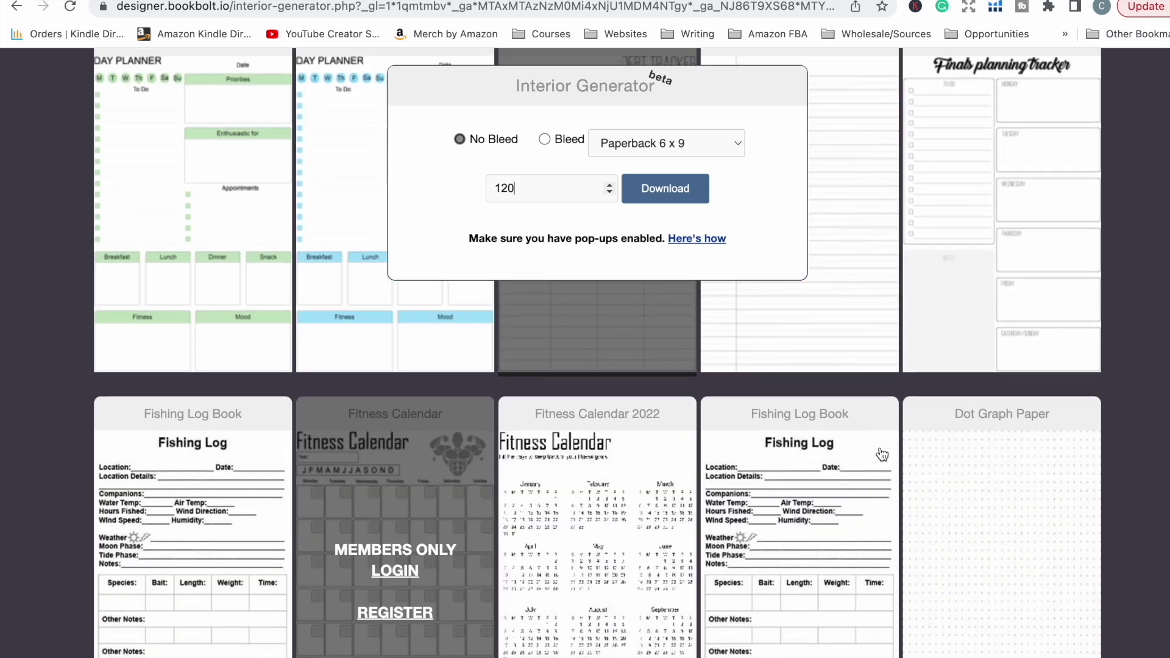
scroll(881, 455, "down", 13)
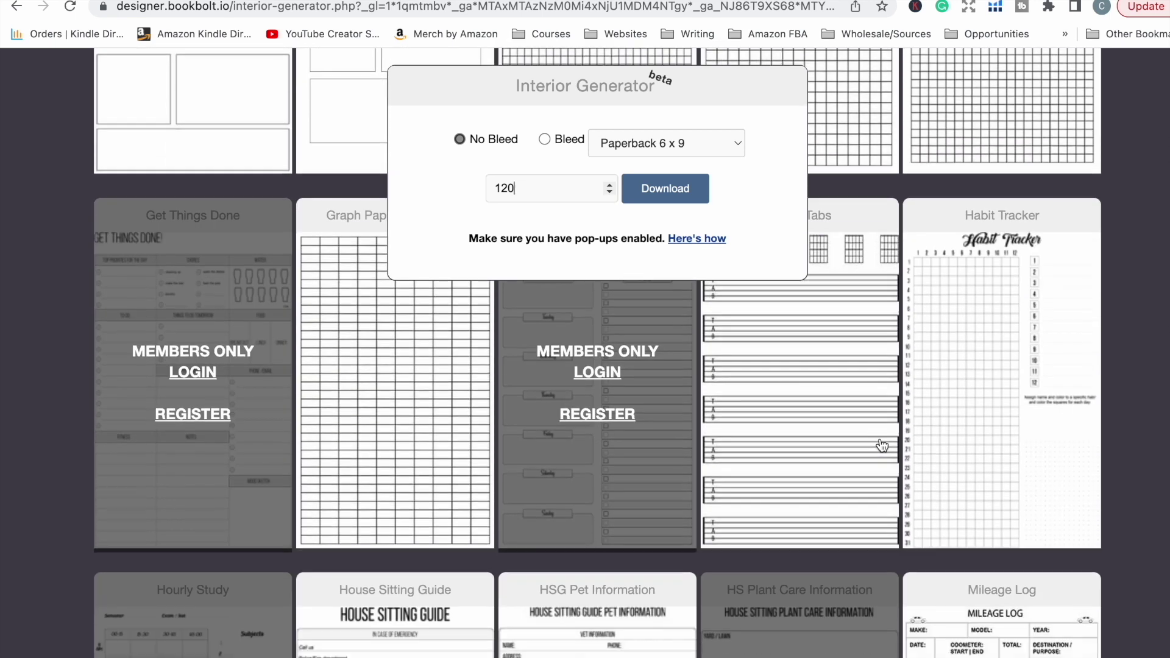